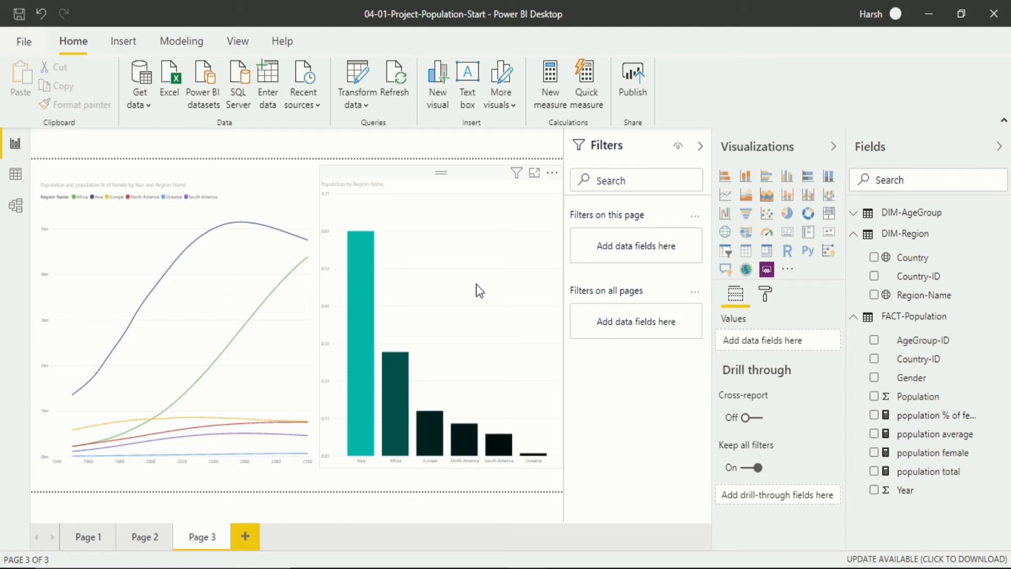
# Replace Region-Name with Country on the population column chart's axis, and put Region-Name back
pyautogui.click(470, 207)
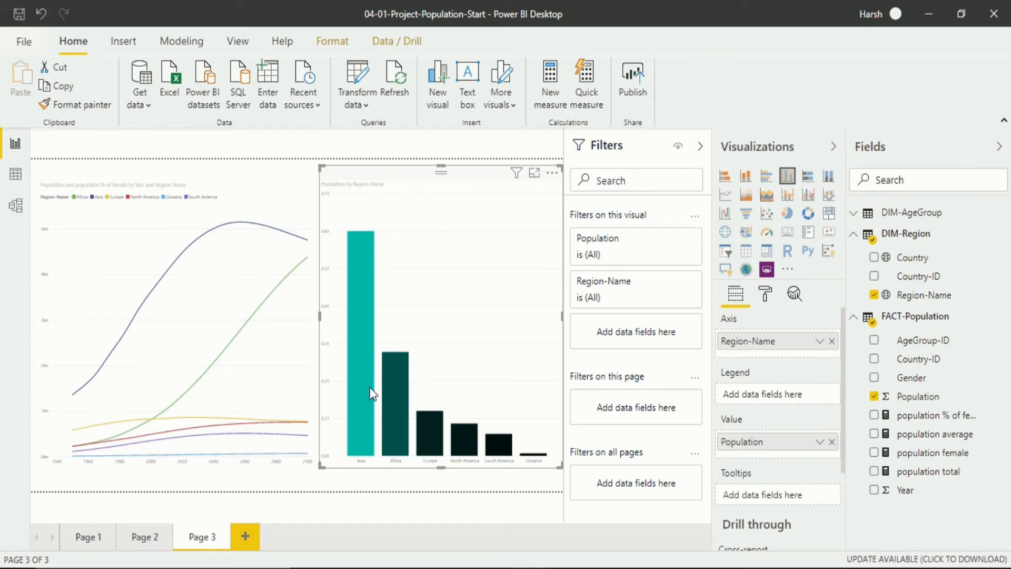
pyautogui.moveTo(425, 374)
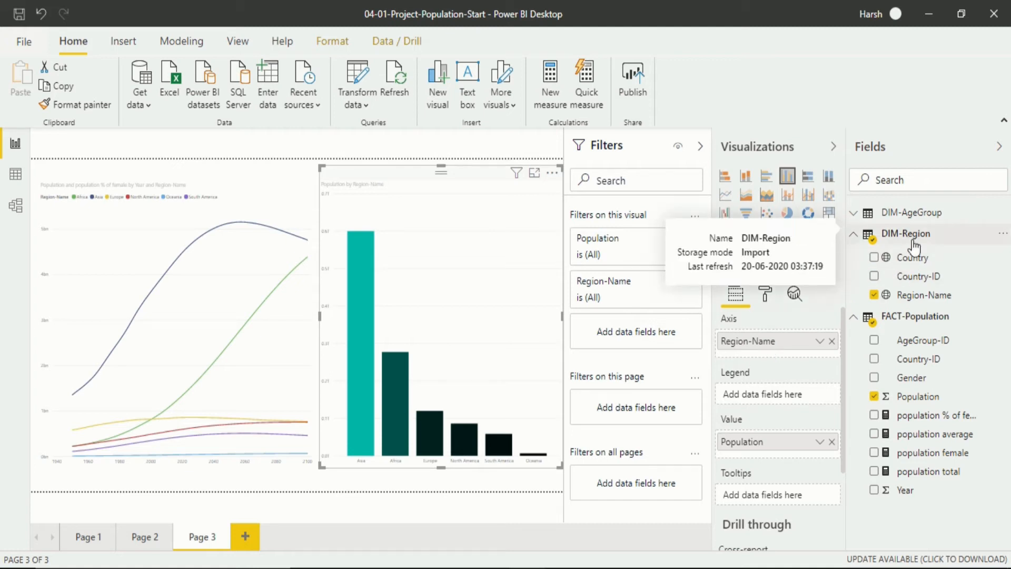
pyautogui.moveTo(913, 259); pyautogui.dragTo(763, 356)
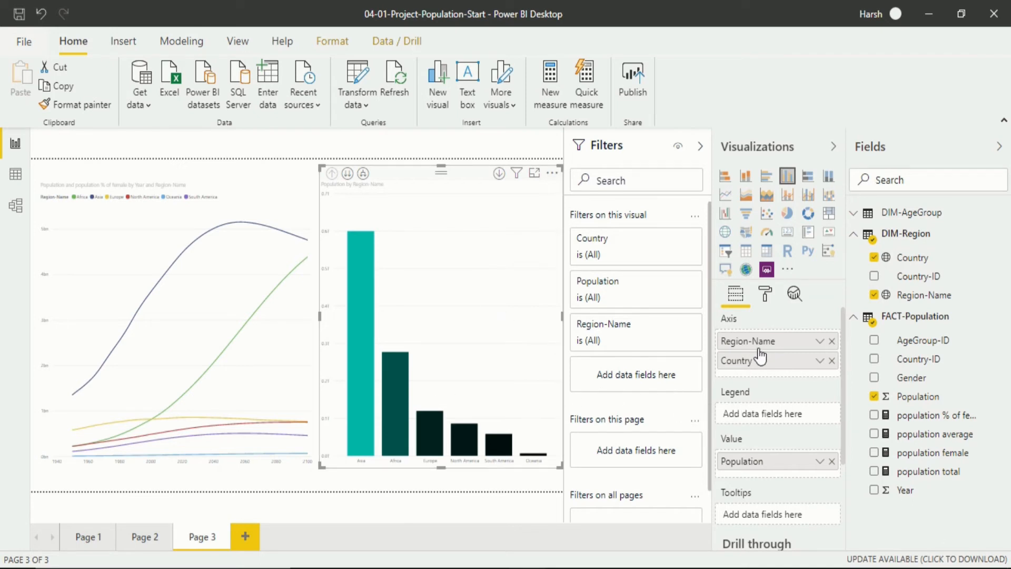
pyautogui.click(831, 341)
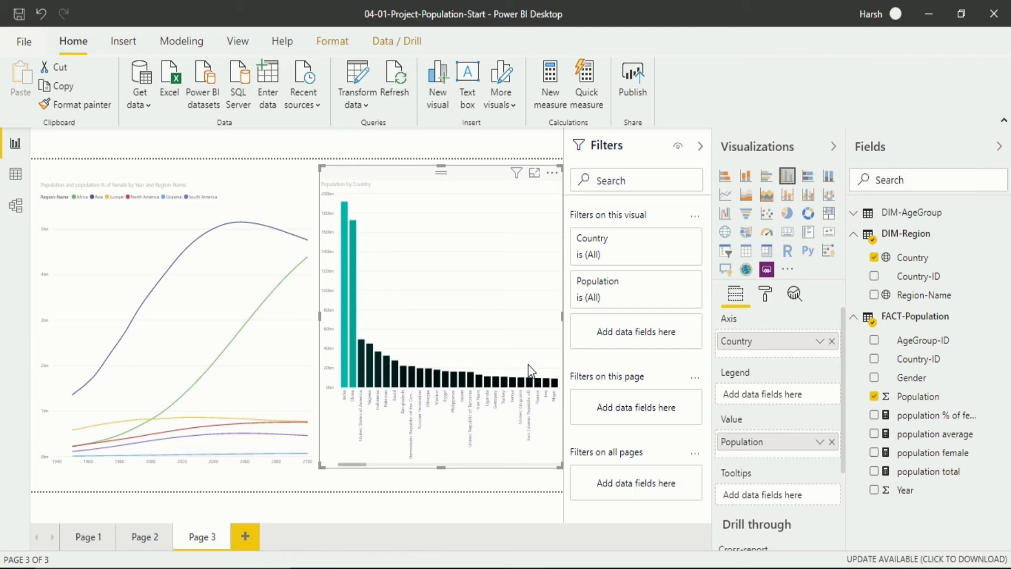
pyautogui.click(833, 341)
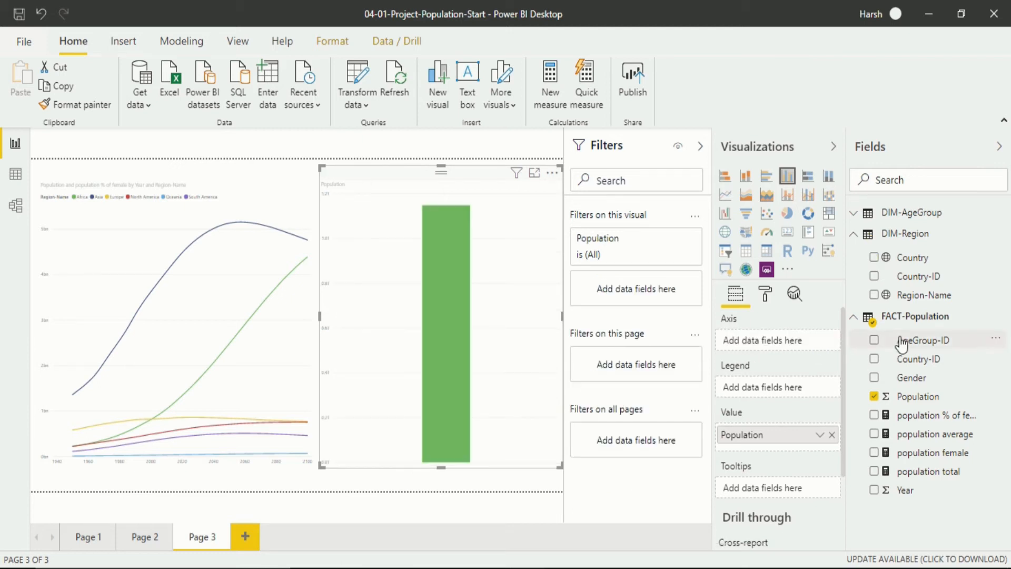
pyautogui.click(875, 295)
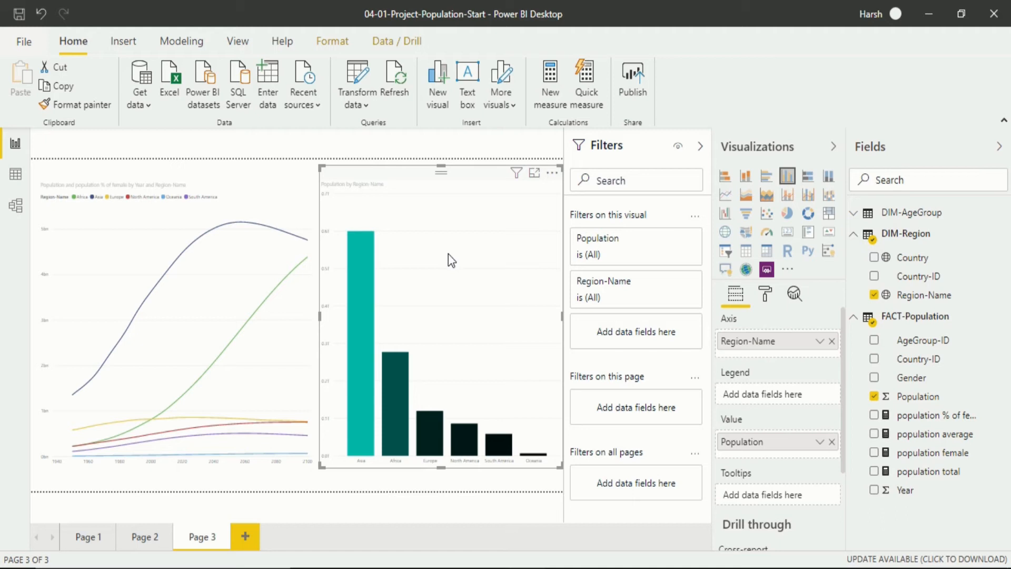
# Create a new hierarchy from Region-Name in DIM-Region and add Country as its second level
pyautogui.rightClick(911, 303)
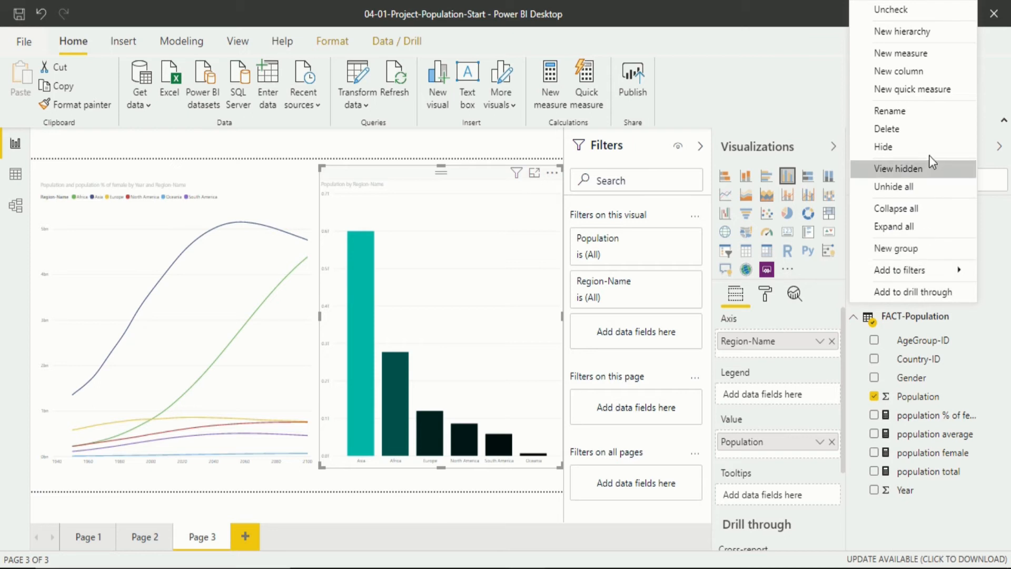
pyautogui.click(910, 37)
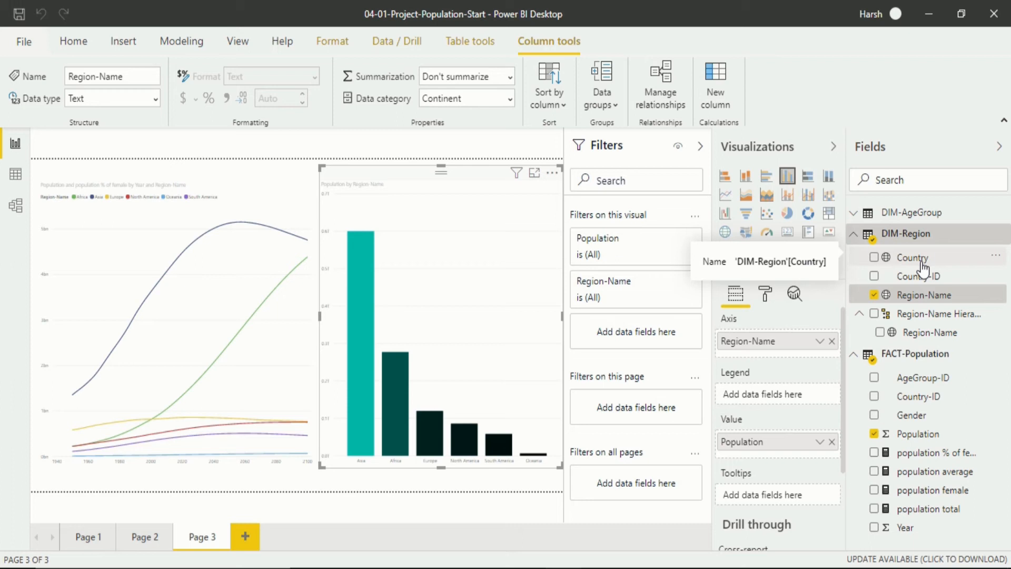
pyautogui.moveTo(922, 263); pyautogui.dragTo(929, 341)
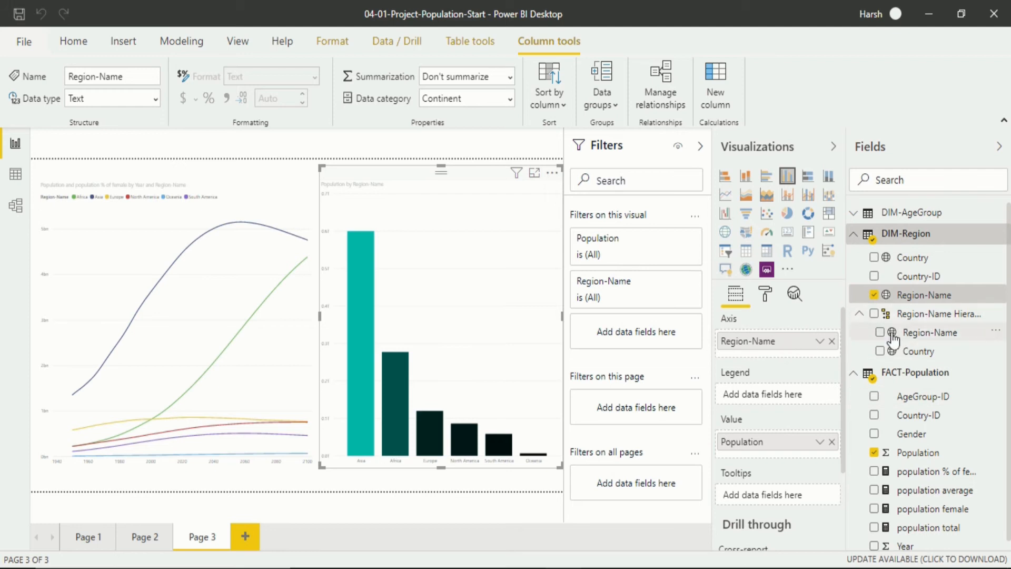
# Replace Region-Name with Region-Name Hierarchy as the only entry on the column chart's axis
pyautogui.moveTo(932, 318); pyautogui.dragTo(801, 352)
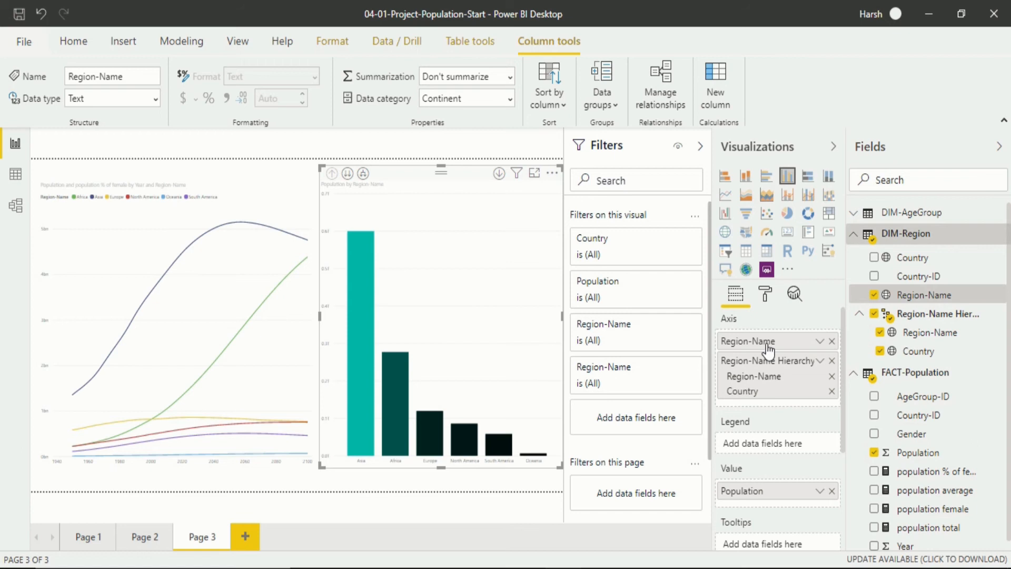
pyautogui.click(875, 296)
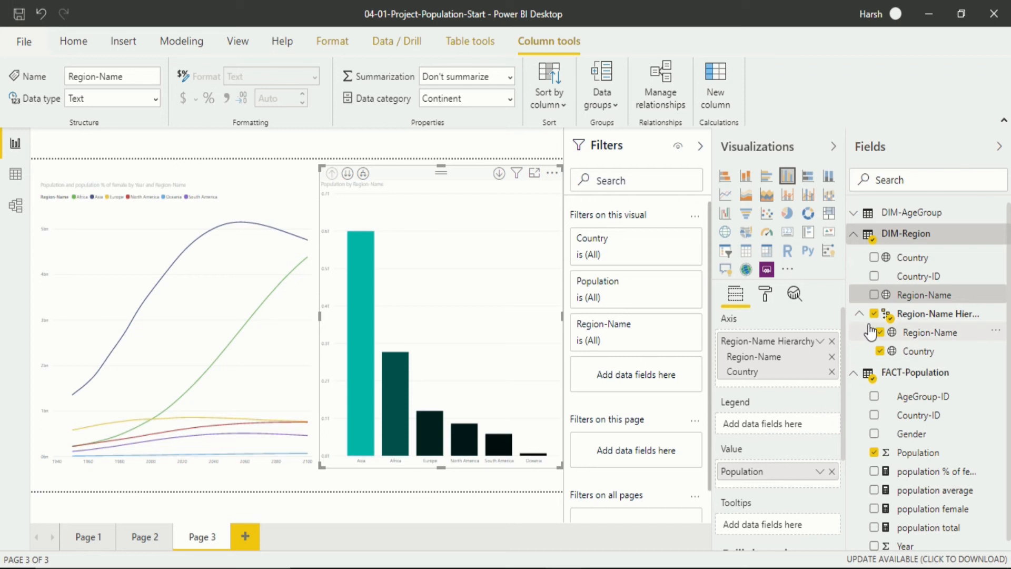
pyautogui.click(831, 348)
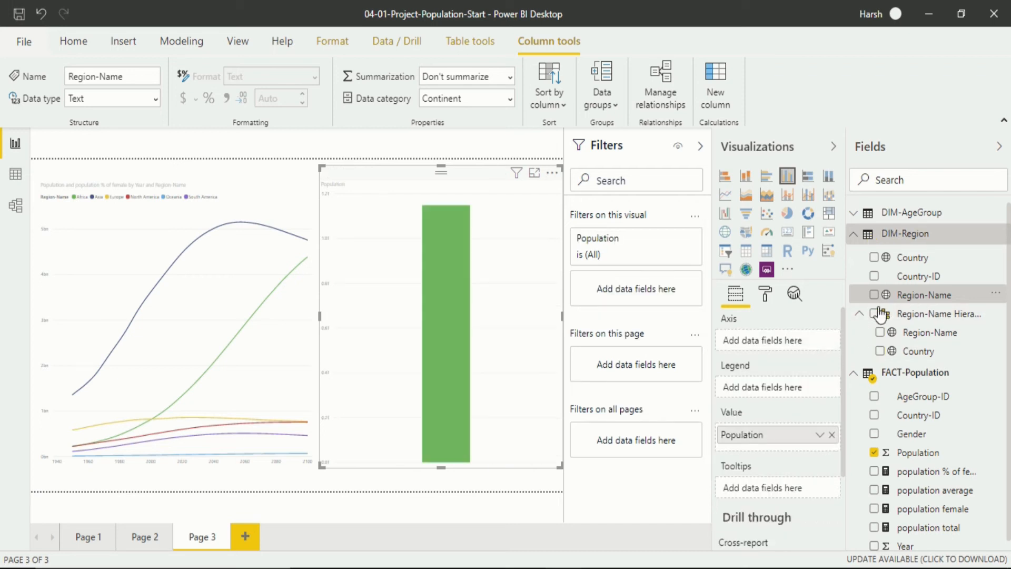
pyautogui.moveTo(917, 296); pyautogui.dragTo(766, 341)
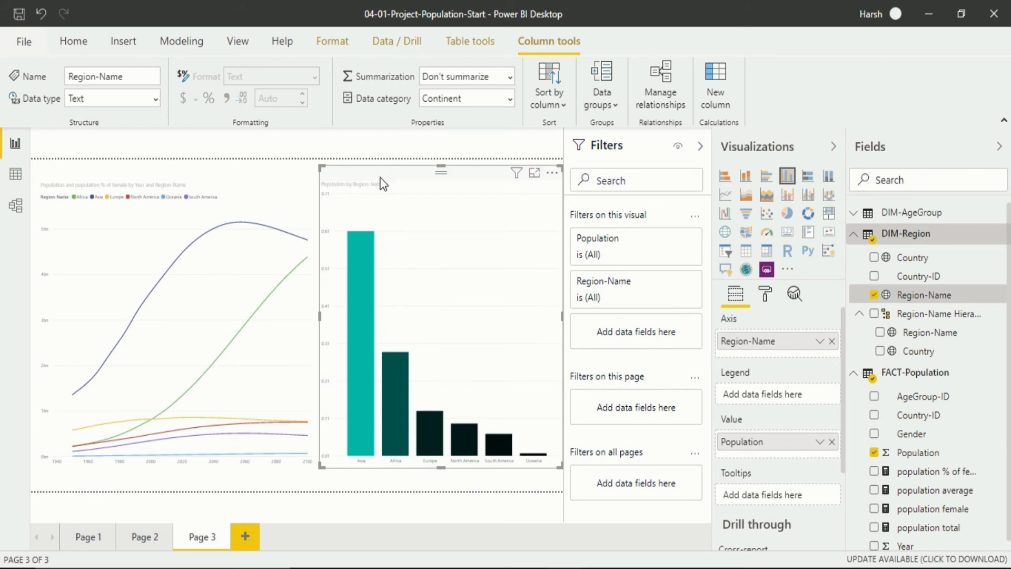
pyautogui.click(832, 341)
pyautogui.moveTo(895, 314); pyautogui.dragTo(774, 342)
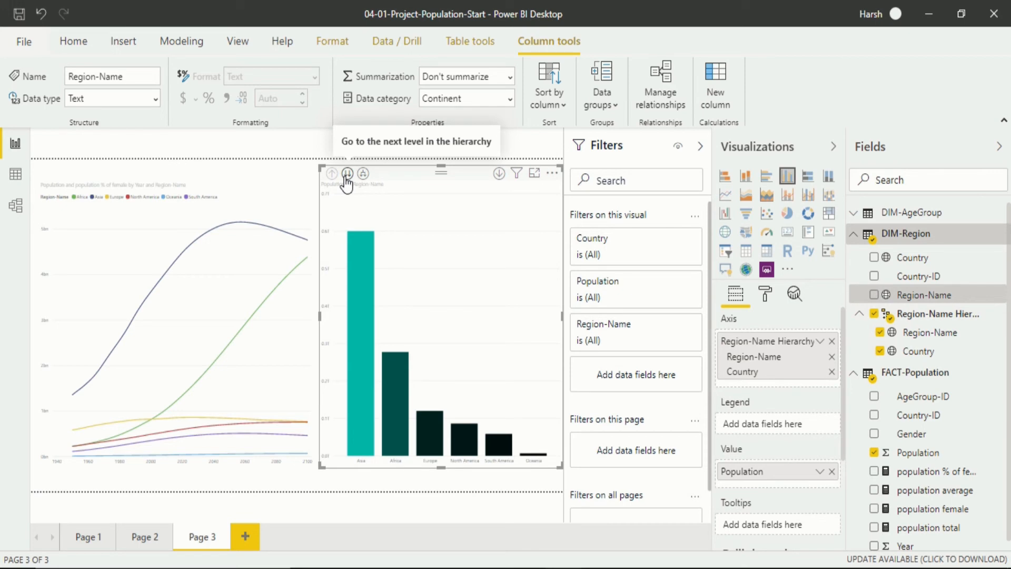
# Compare the column chart at the Country and Region-Name levels of the hierarchy, ending at the Region-Name level
pyautogui.click(347, 175)
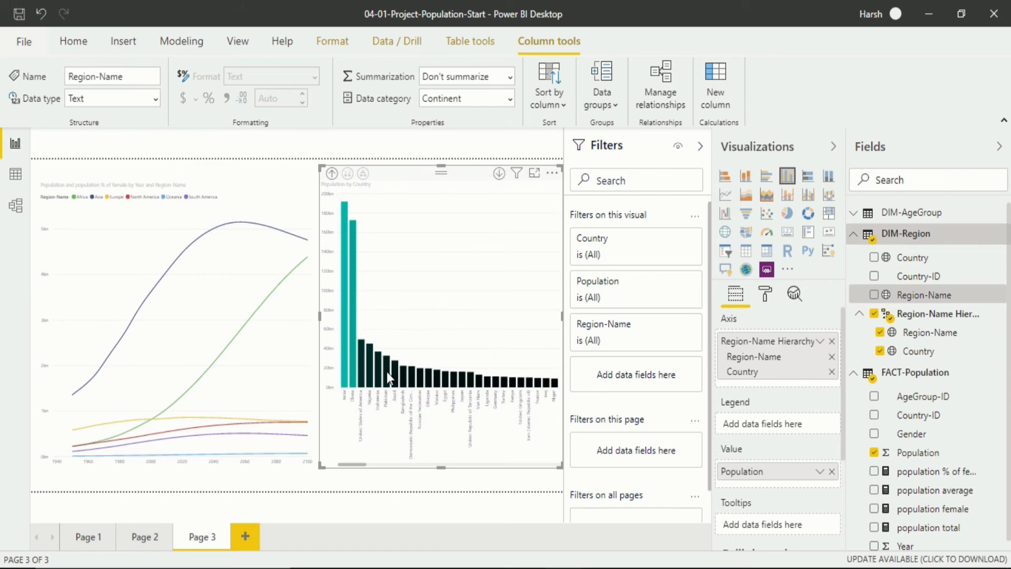
pyautogui.moveTo(390, 373)
pyautogui.moveTo(497, 387)
pyautogui.moveTo(353, 266)
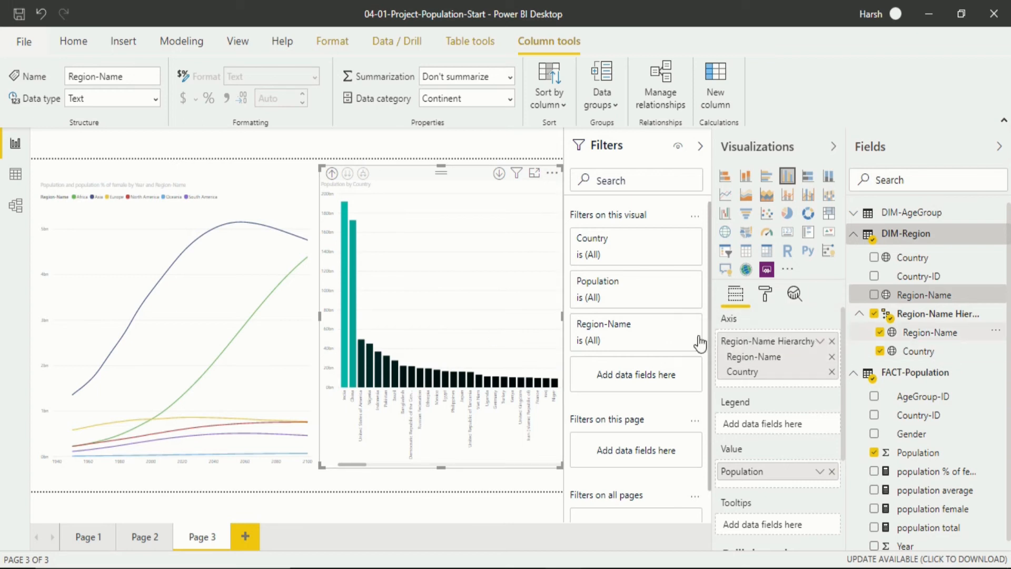
pyautogui.click(332, 174)
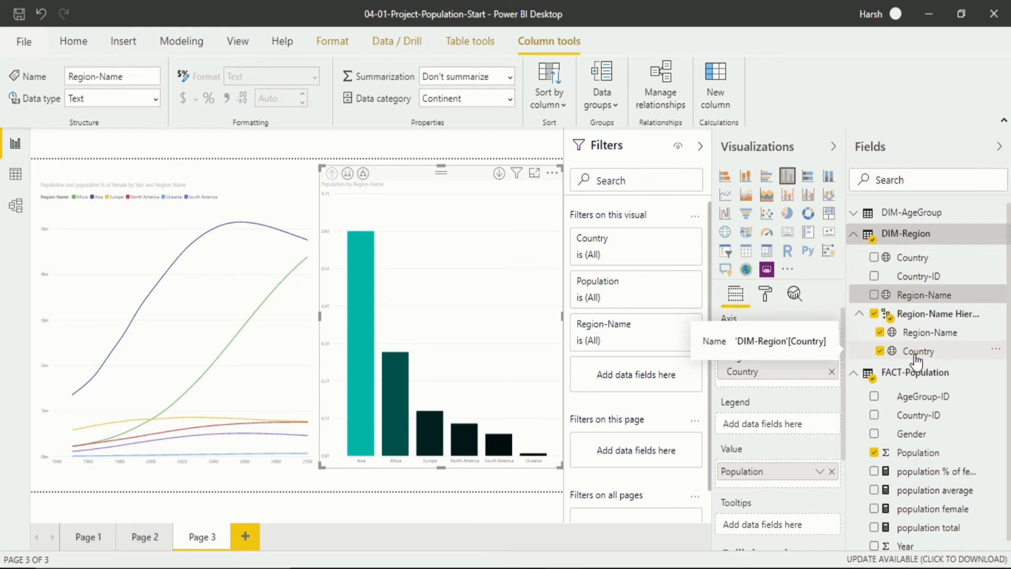
pyautogui.click(348, 177)
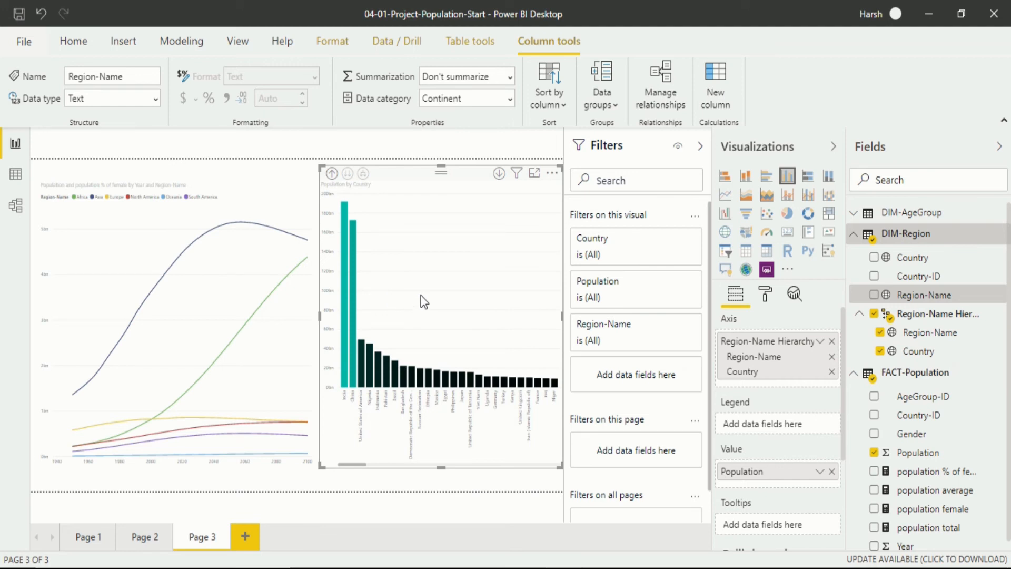
pyautogui.click(332, 174)
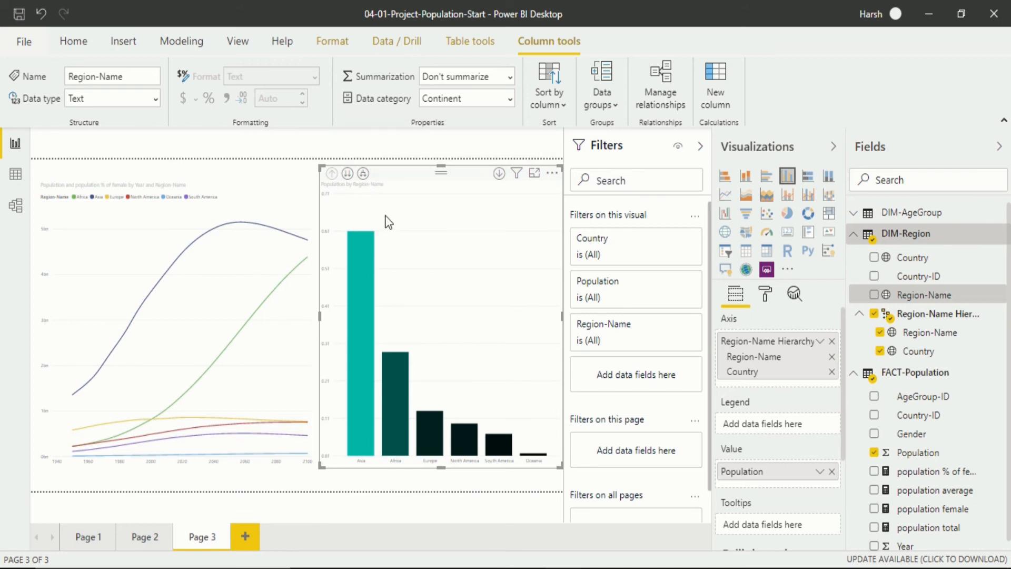
# Expand the column chart down one level to show region and country together, and drill back up to regions
pyautogui.click(363, 175)
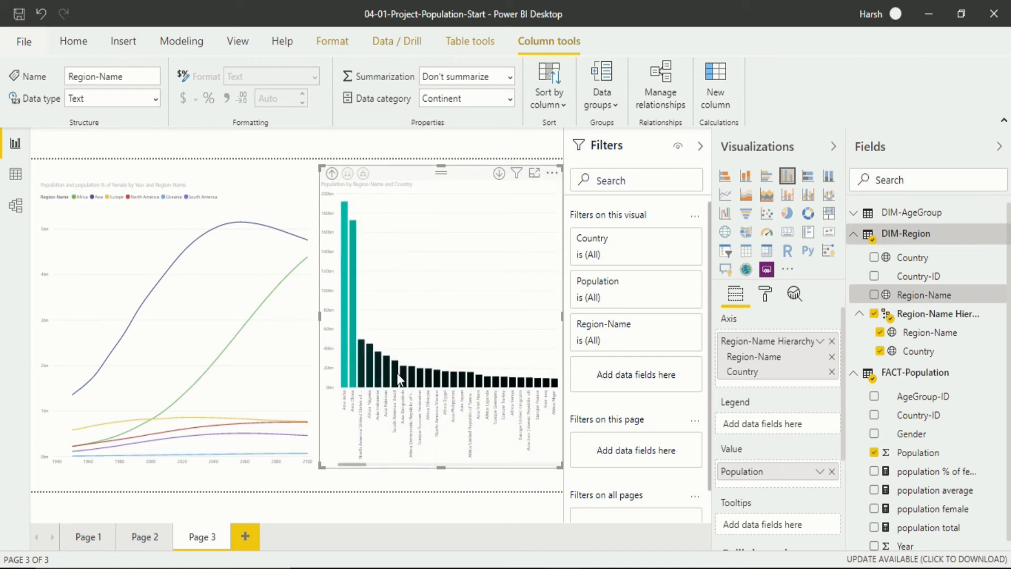
pyautogui.moveTo(484, 385)
pyautogui.moveTo(369, 467); pyautogui.dragTo(344, 485)
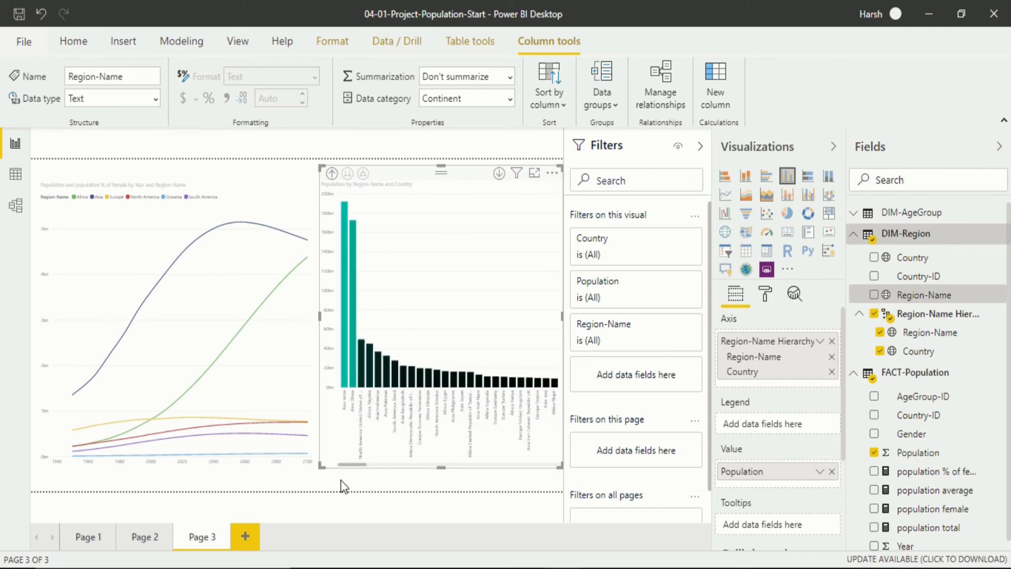
pyautogui.click(331, 480)
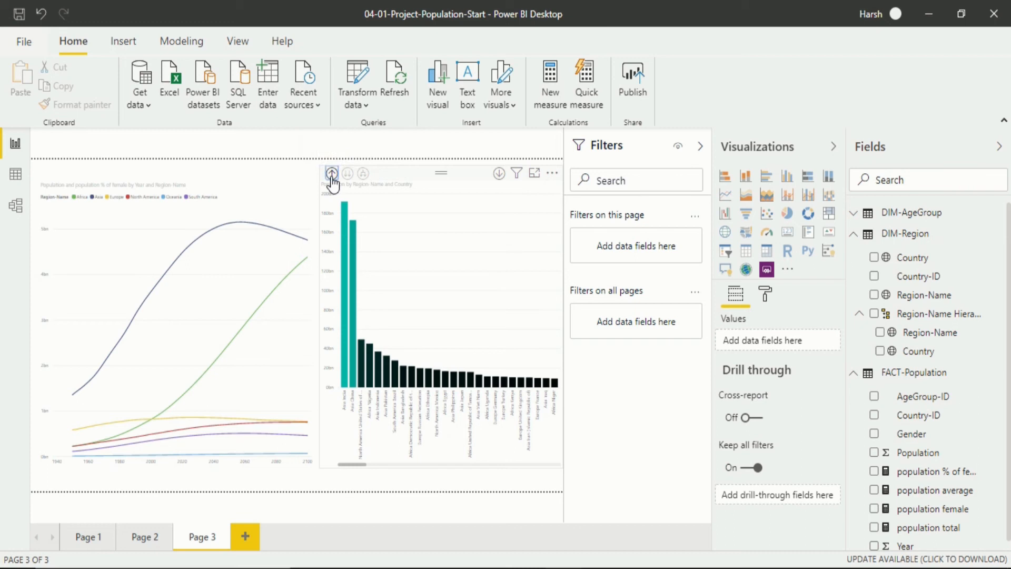
pyautogui.click(332, 175)
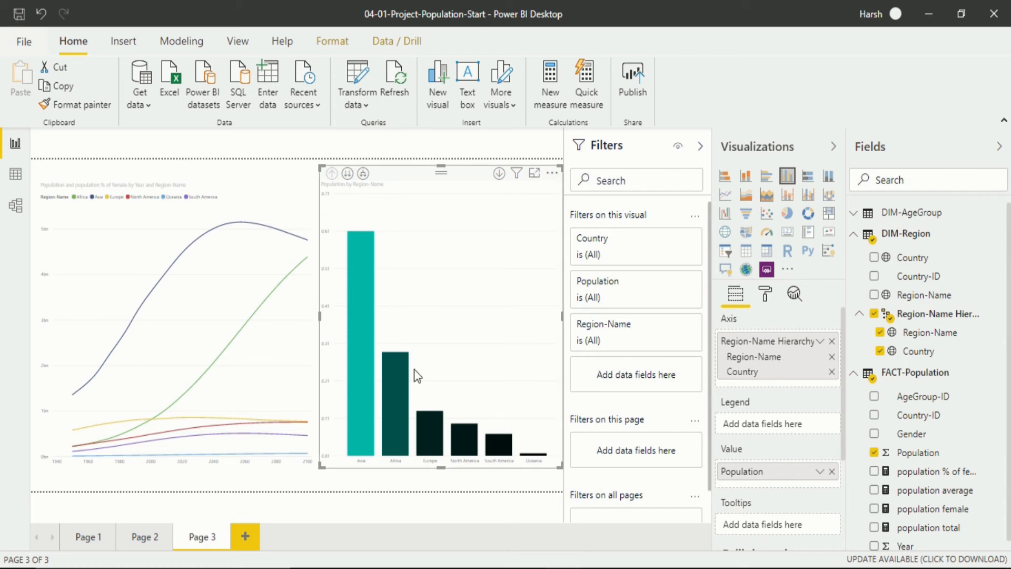
# Turn on drill mode for the column chart, drill into the countries of Africa, and drill back up to the regions
pyautogui.click(500, 174)
pyautogui.click(500, 175)
pyautogui.click(499, 174)
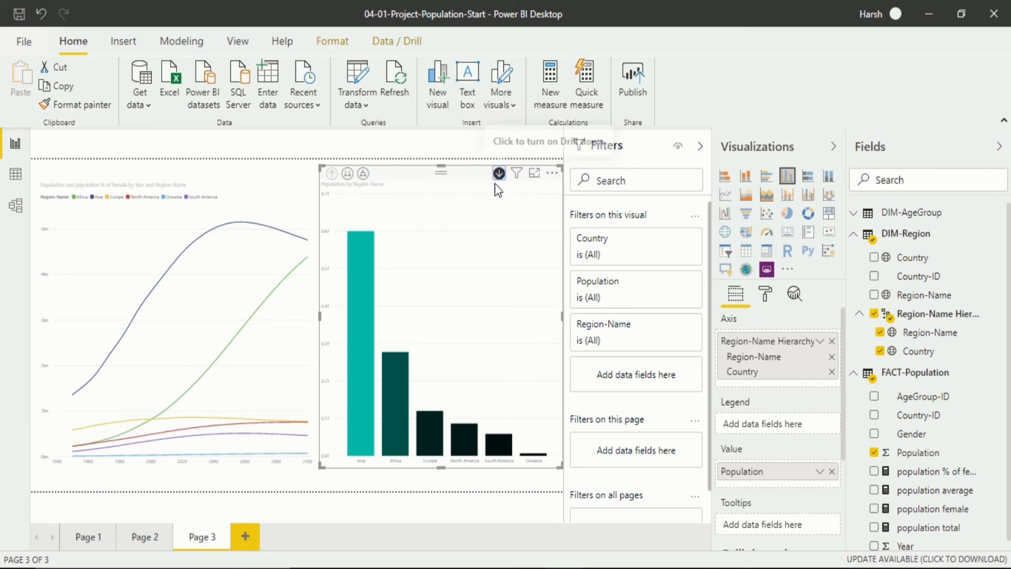
pyautogui.moveTo(398, 384)
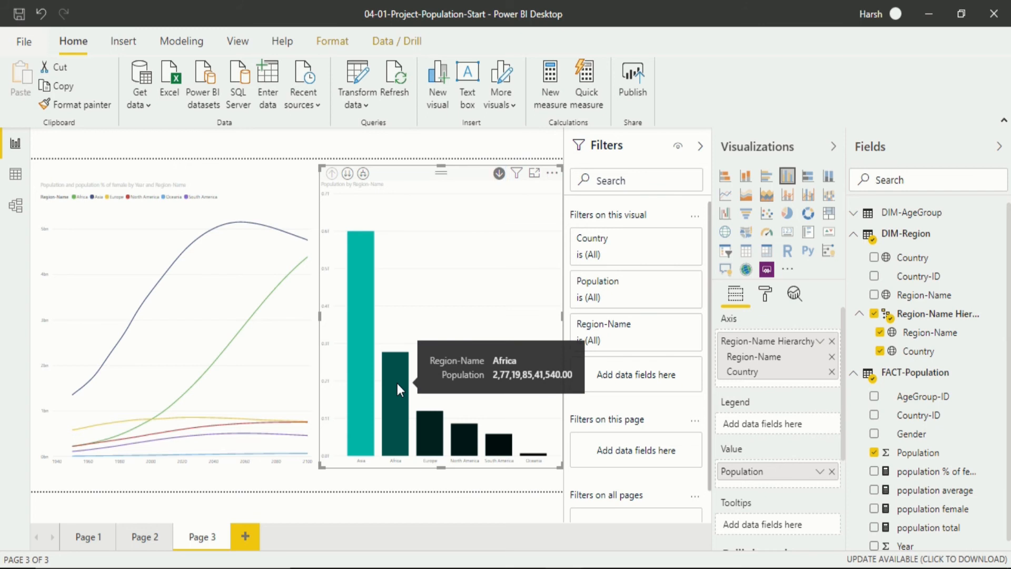
pyautogui.click(397, 384)
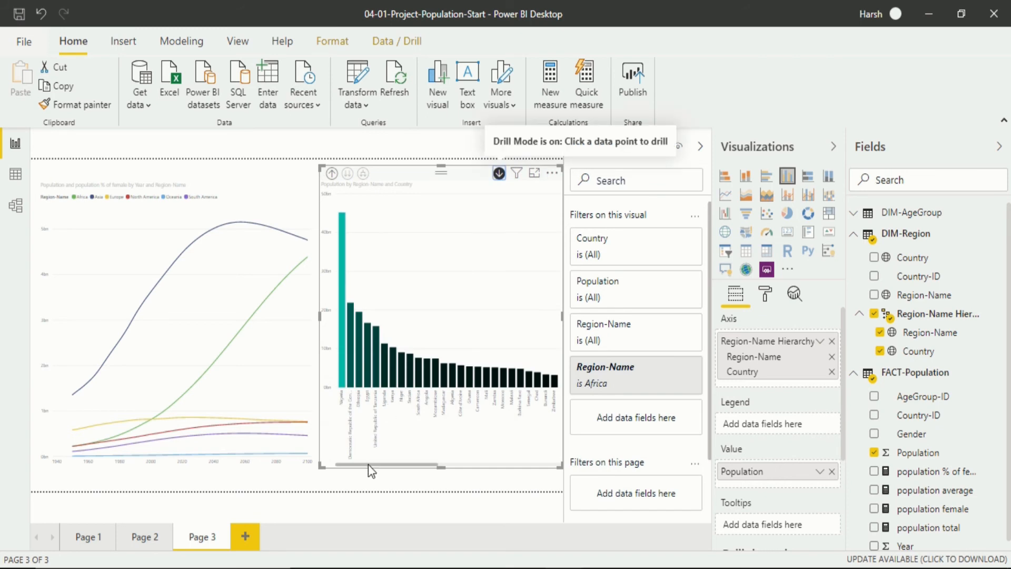
pyautogui.moveTo(369, 464); pyautogui.dragTo(329, 495)
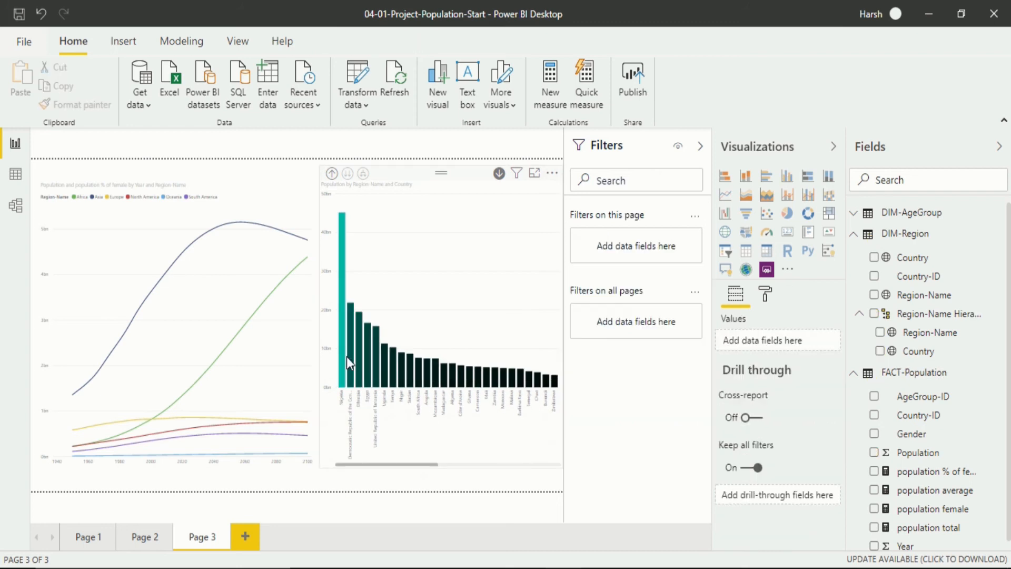
pyautogui.moveTo(341, 351)
pyautogui.click(332, 176)
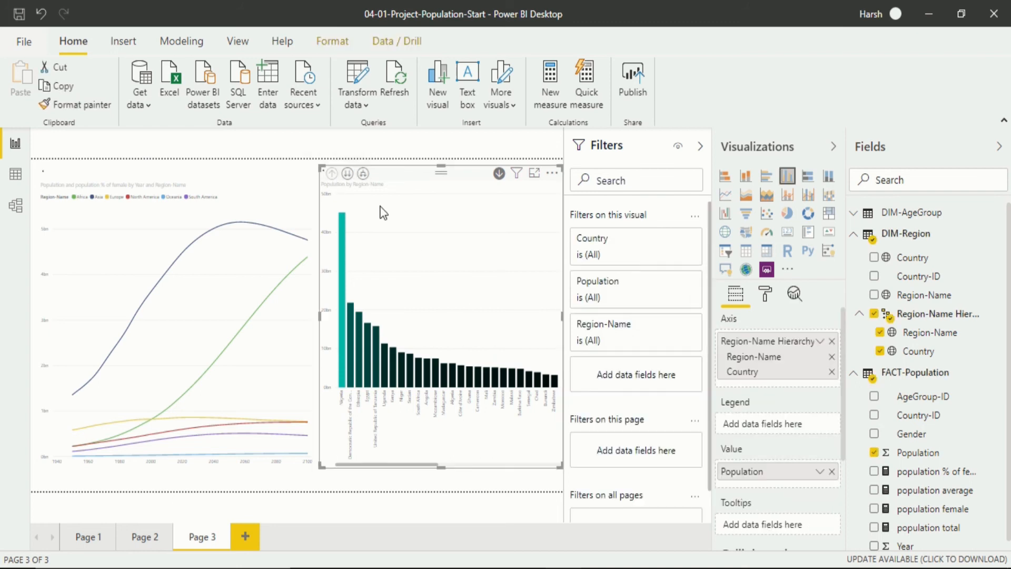
pyautogui.click(498, 178)
pyautogui.click(396, 369)
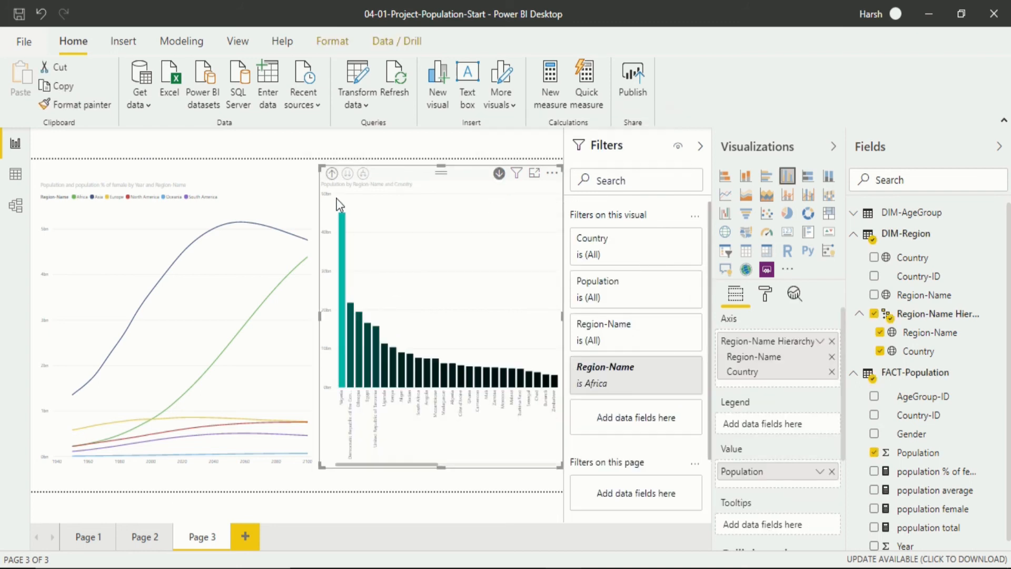
pyautogui.click(332, 174)
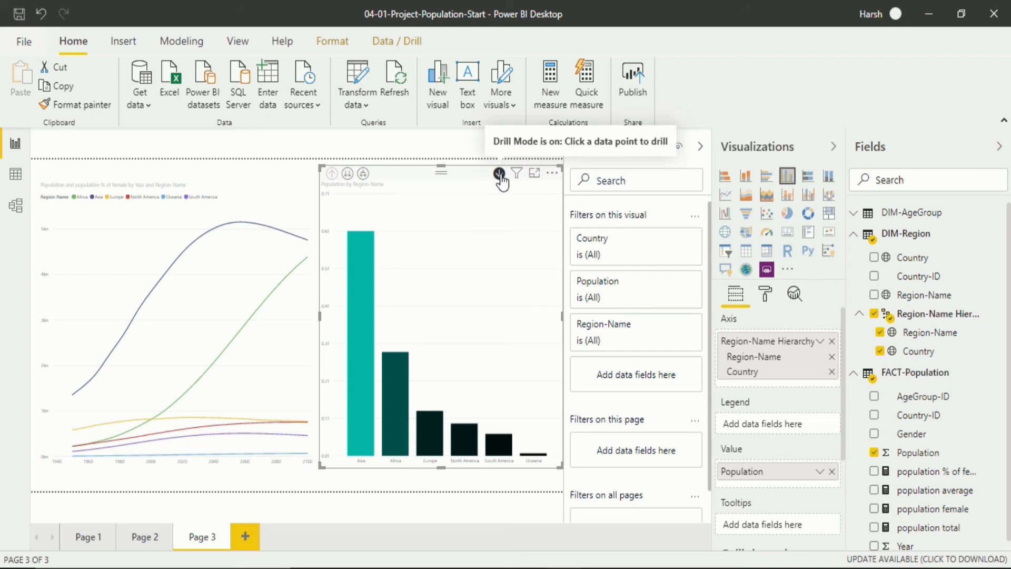
# With drill mode off, cross-filter the line chart by Asia, Africa, Europe, North America and South America in turn, and clear the selection
pyautogui.click(372, 311)
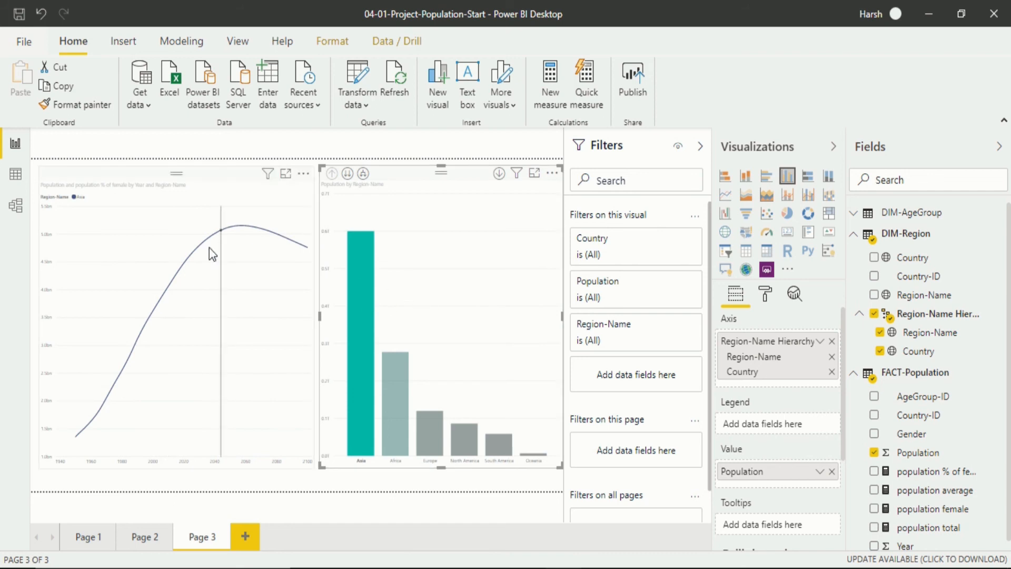
pyautogui.moveTo(186, 293)
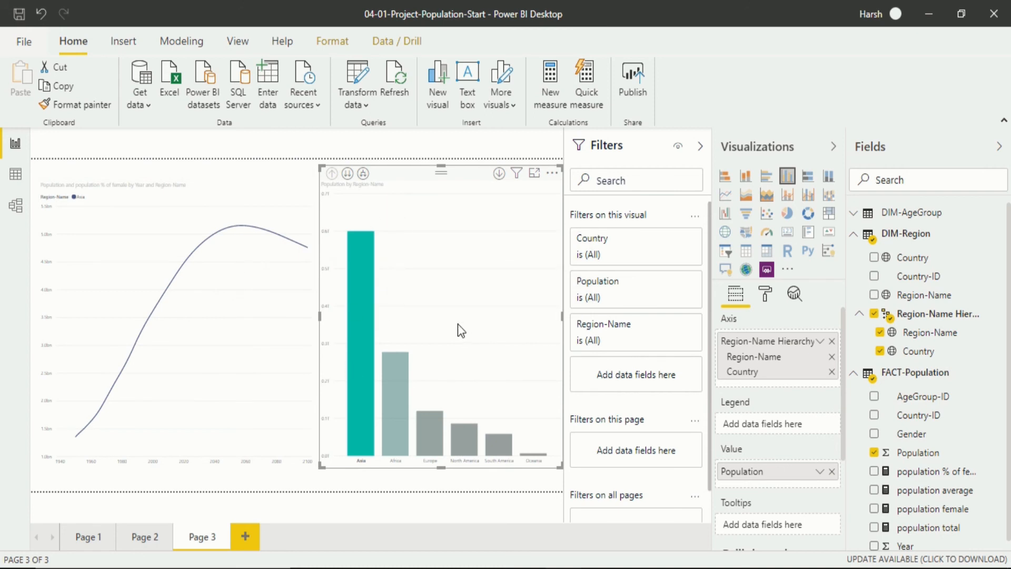
pyautogui.click(399, 397)
pyautogui.click(432, 426)
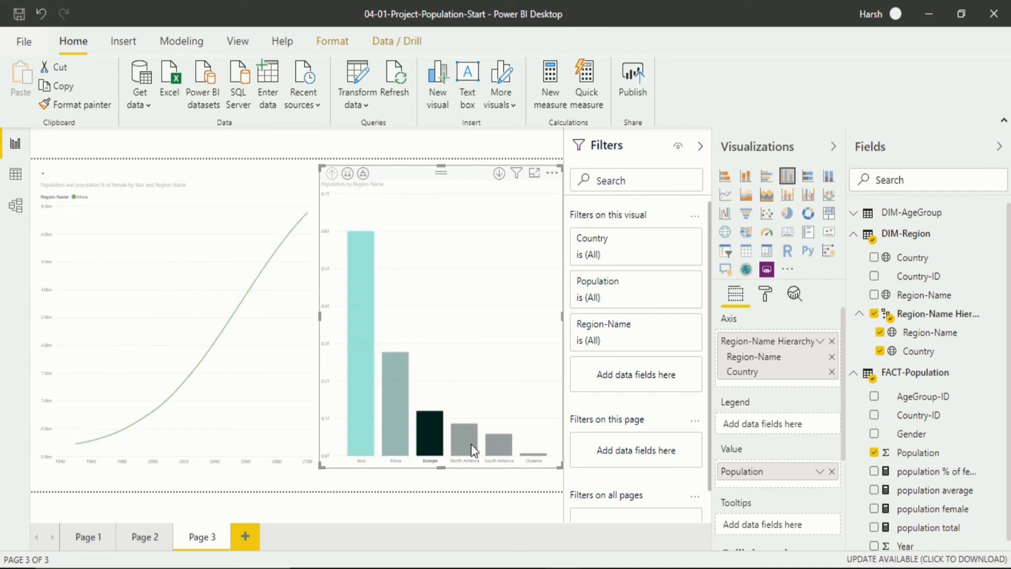
pyautogui.click(465, 440)
pyautogui.click(492, 453)
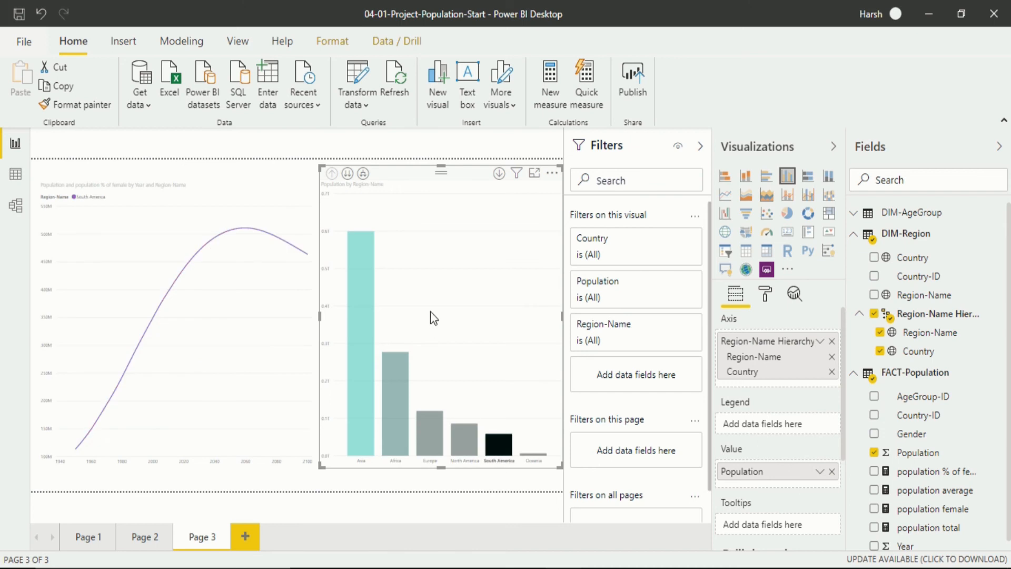
pyautogui.click(442, 233)
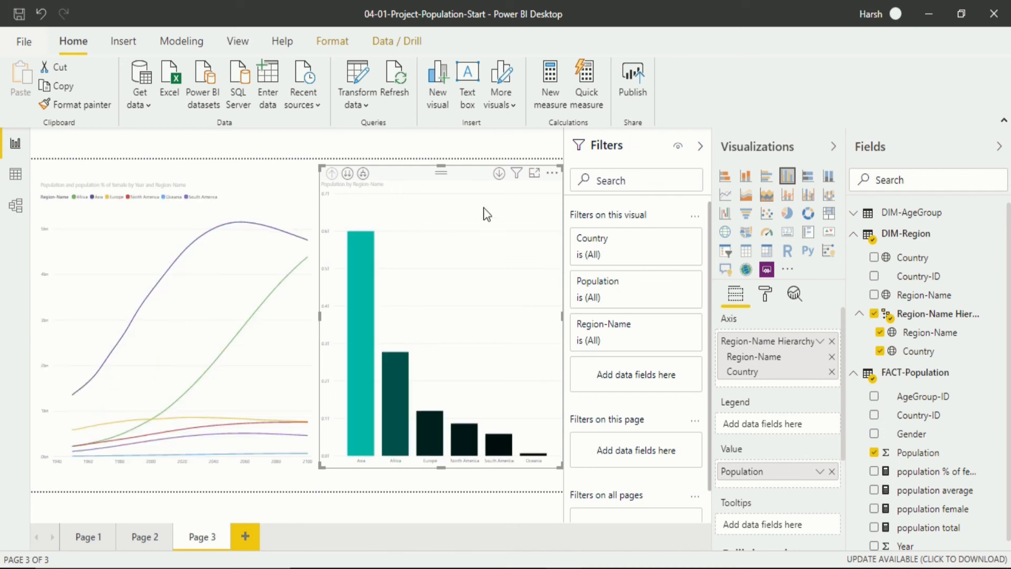
# Turn on drill mode for the column chart, drill into the countries of Asia, and drill back up to the regions
pyautogui.click(499, 173)
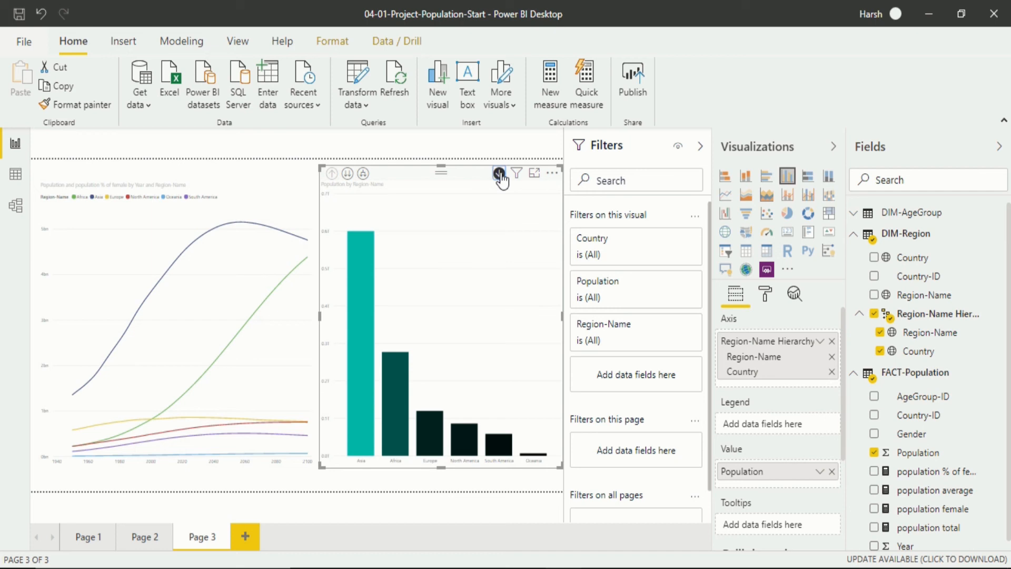
pyautogui.click(368, 268)
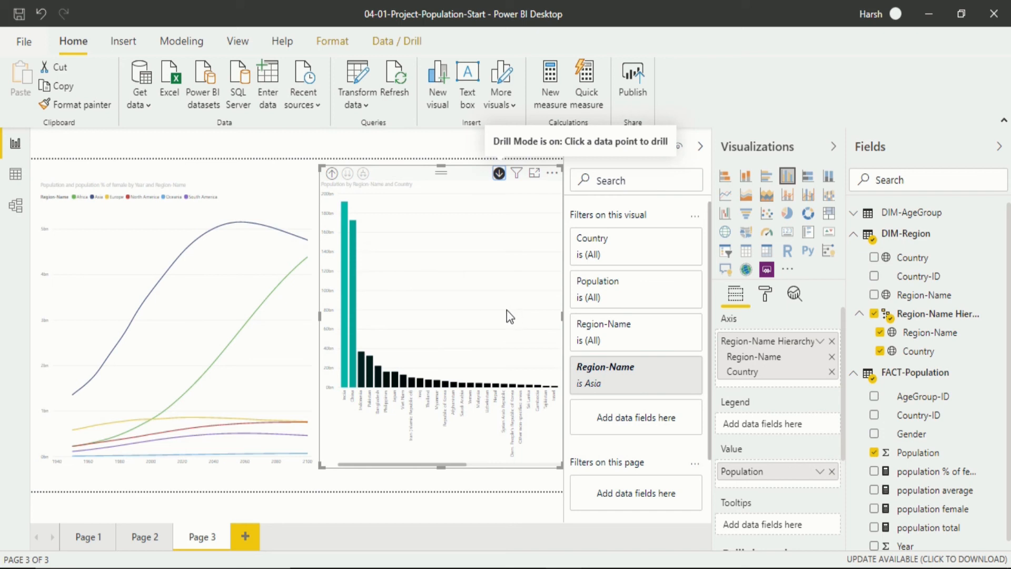
pyautogui.moveTo(346, 331)
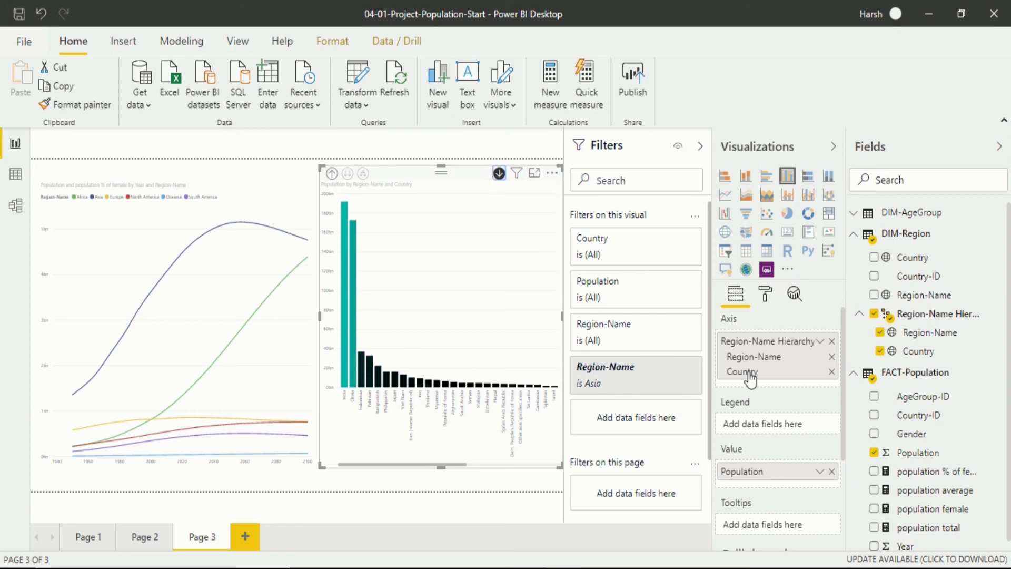
pyautogui.moveTo(363, 371)
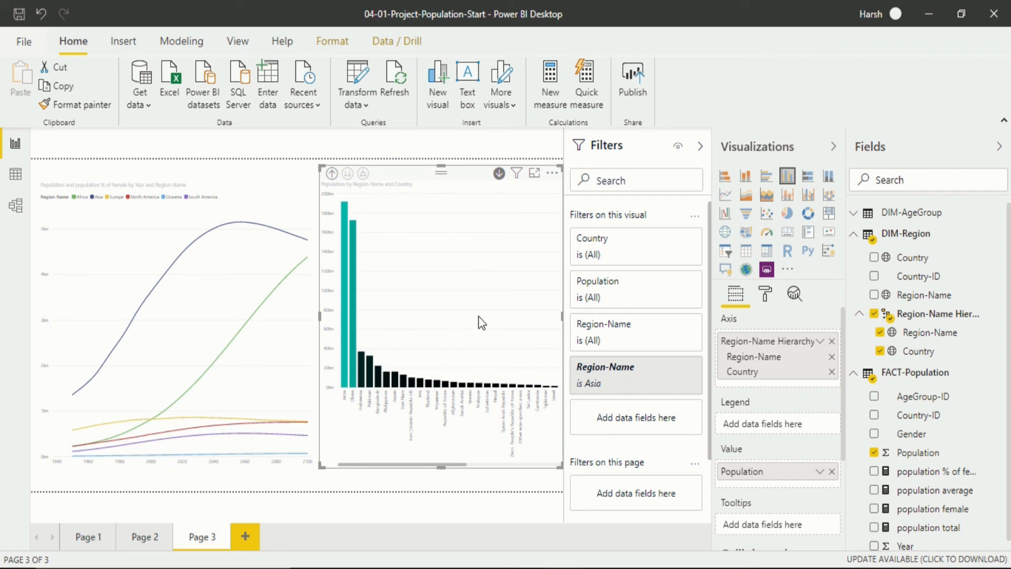
pyautogui.click(331, 179)
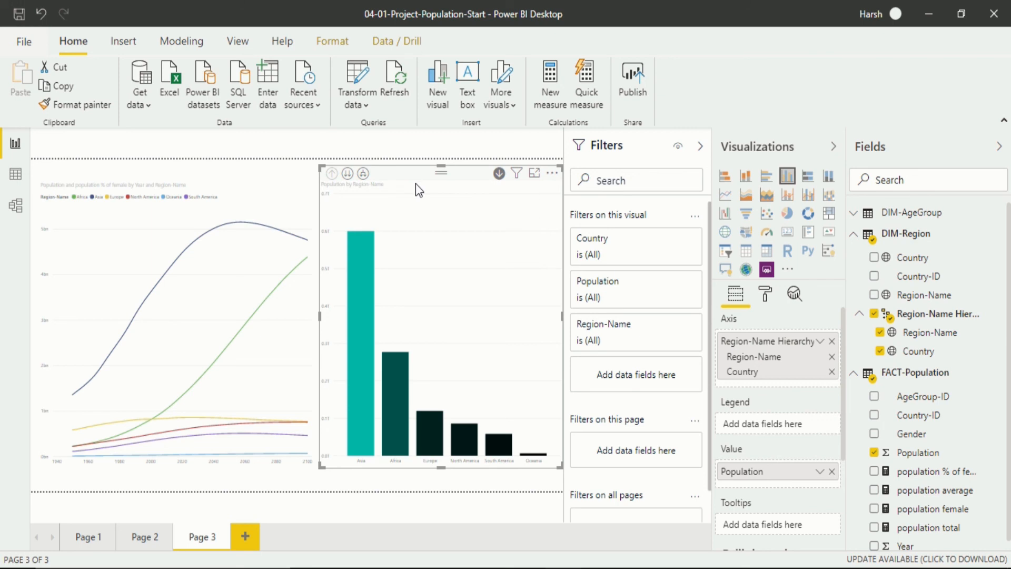
# Check the scope options for applying drill-down filters from the column chart, leaving the scope at Selected visual
pyautogui.click(408, 34)
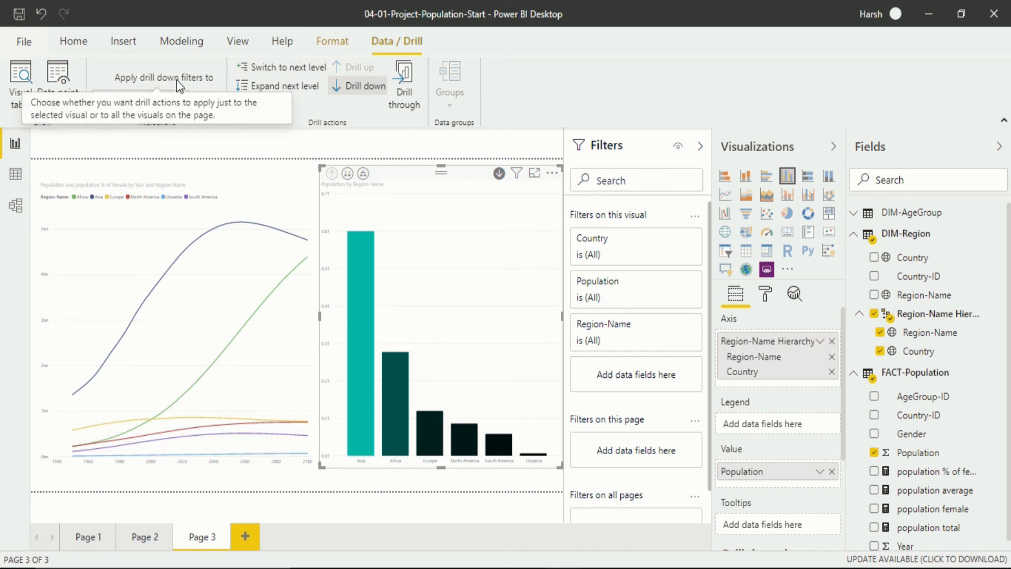
pyautogui.click(183, 100)
pyautogui.click(183, 101)
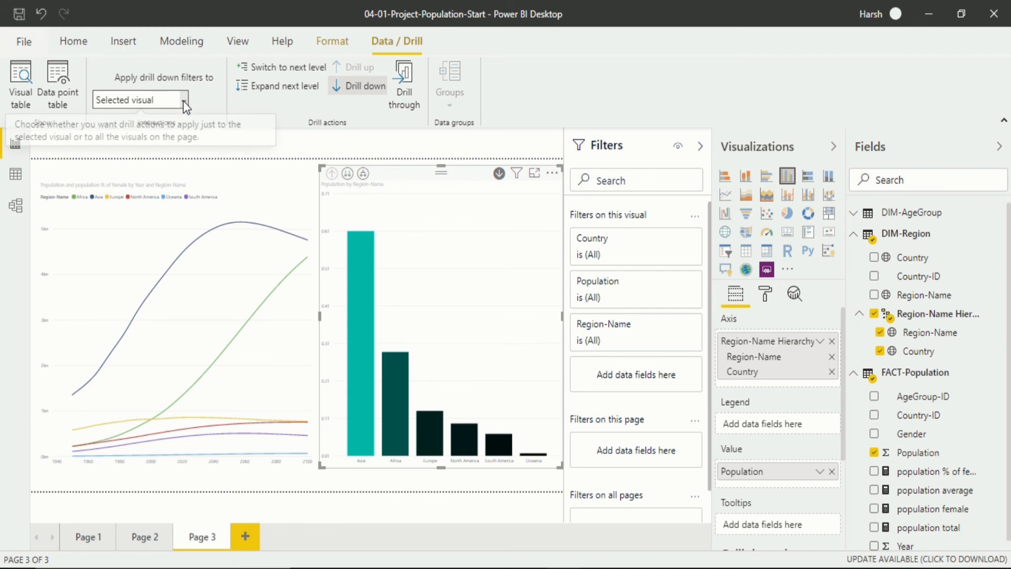
pyautogui.click(183, 101)
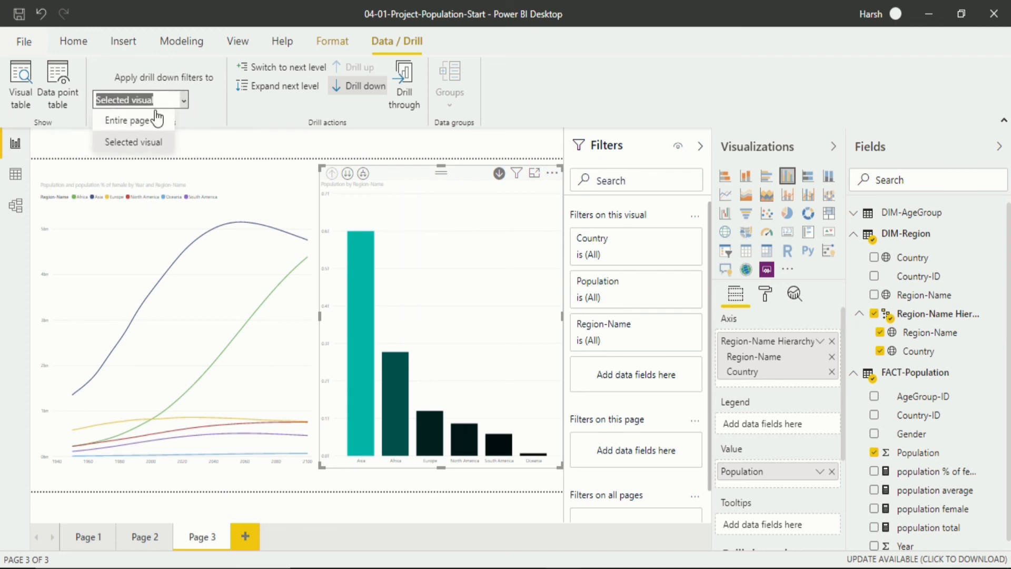
pyautogui.click(227, 111)
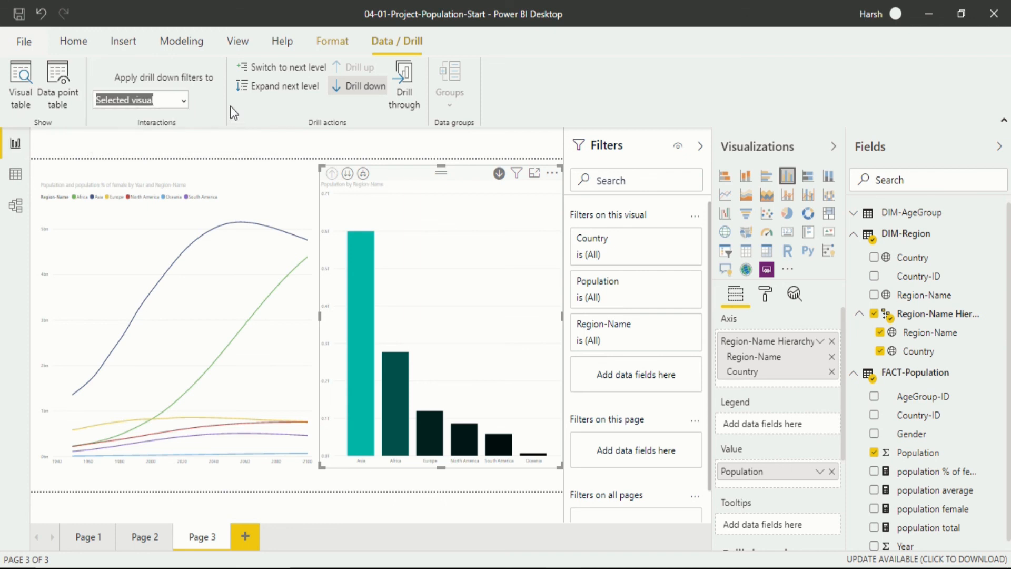
# Expand the column chart to its next hierarchy level and drill back up to the regions, finishing with drill mode off
pyautogui.click(295, 87)
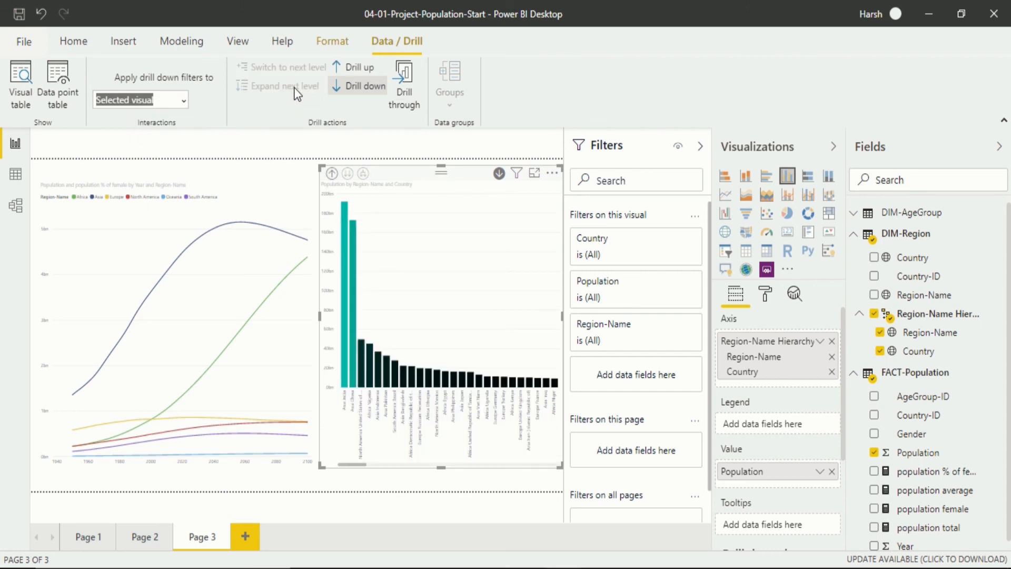
pyautogui.click(371, 72)
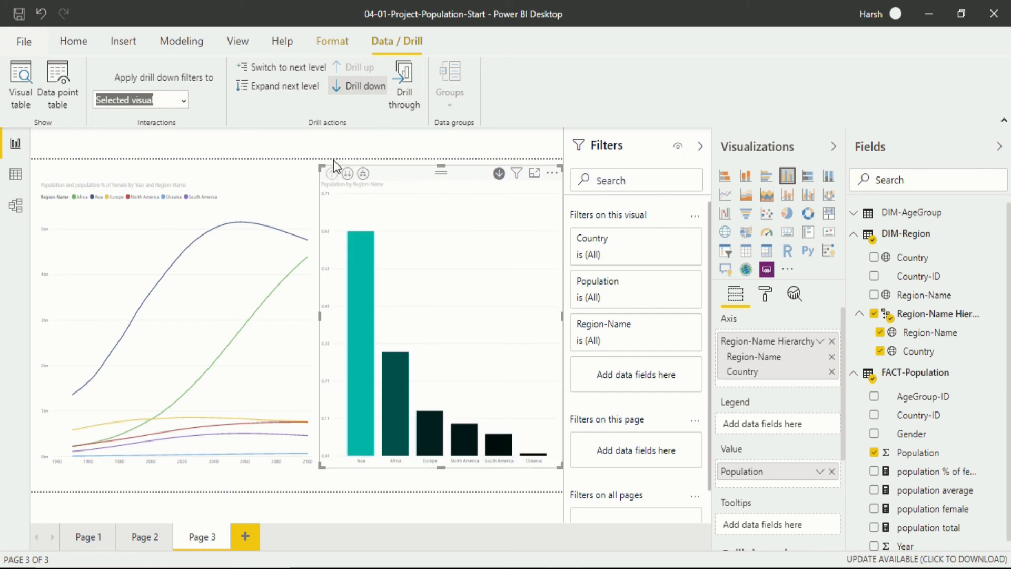
pyautogui.click(368, 92)
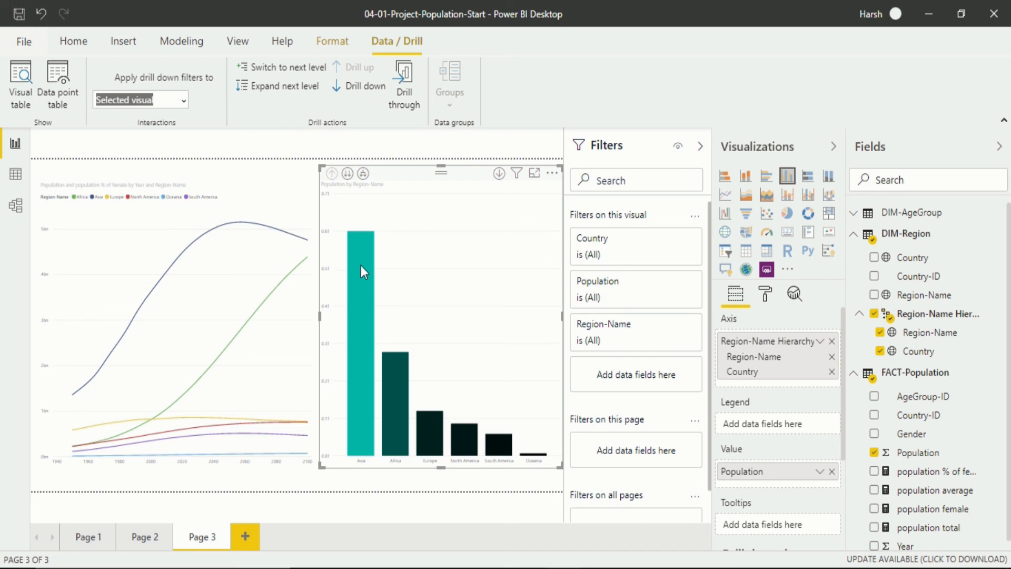
# Re-enable drill mode on the column chart, drill down on the Asia column, and return to the Region-Name level
pyautogui.click(499, 173)
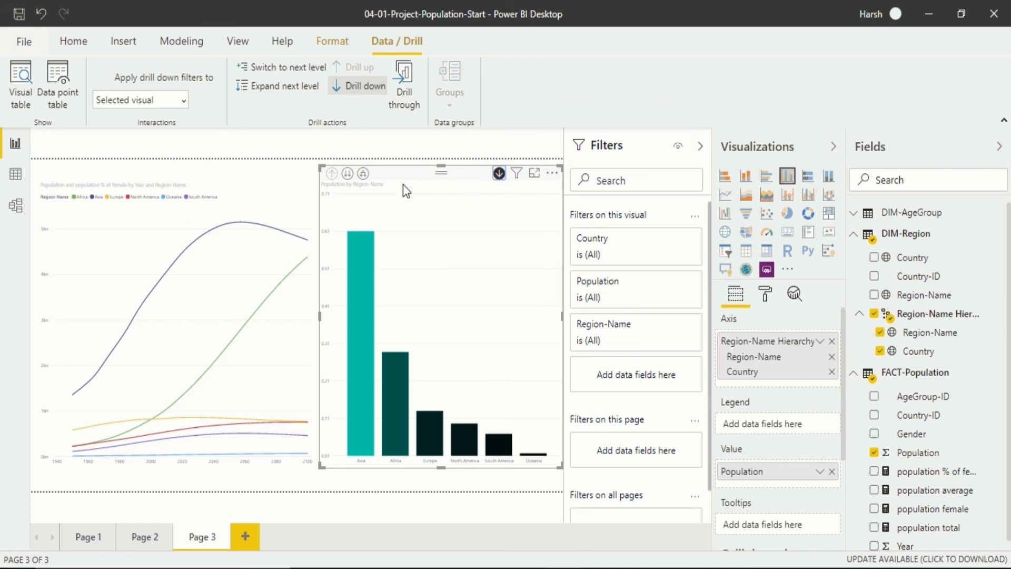
pyautogui.moveTo(359, 251)
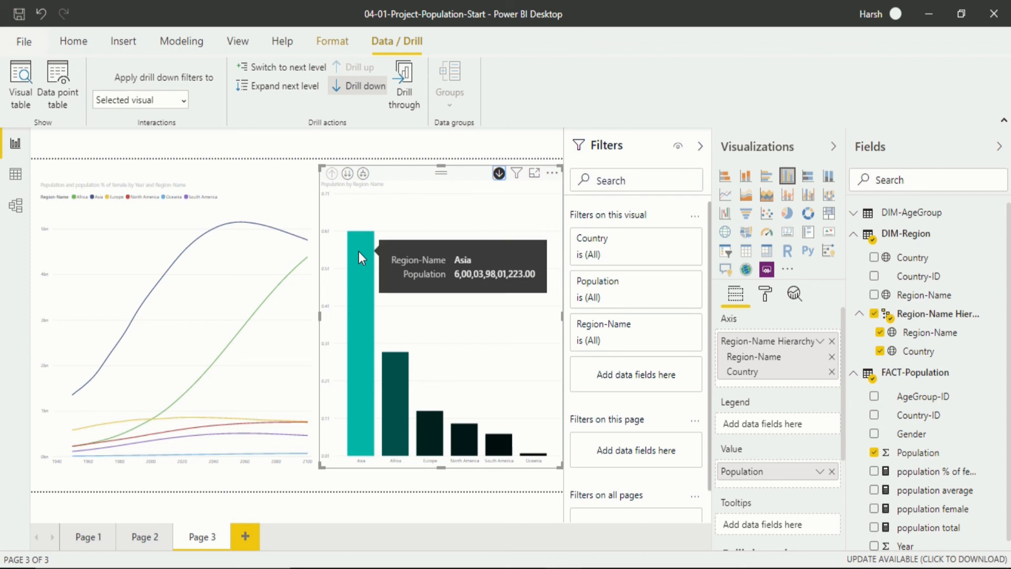
pyautogui.click(359, 251)
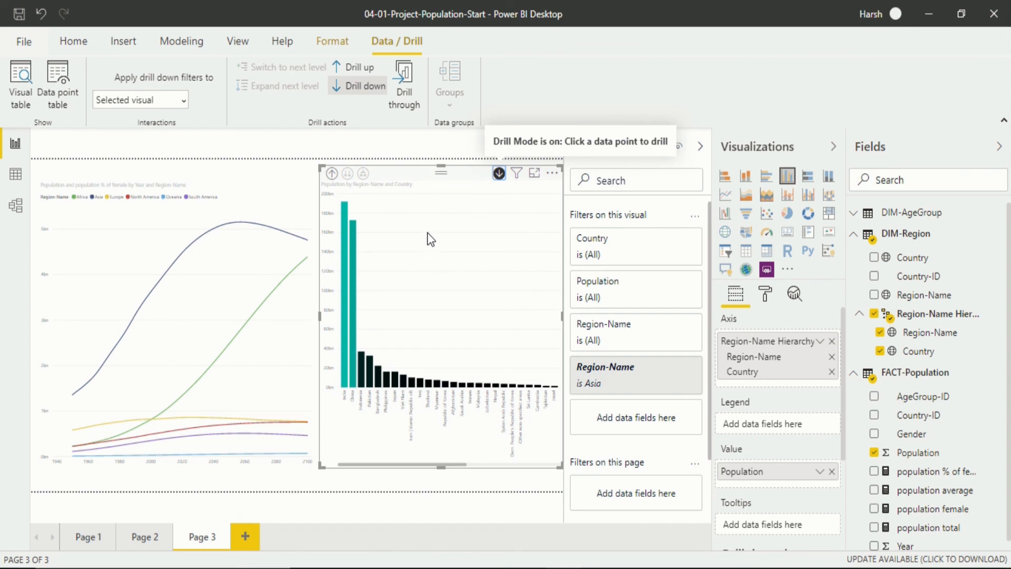
pyautogui.click(332, 174)
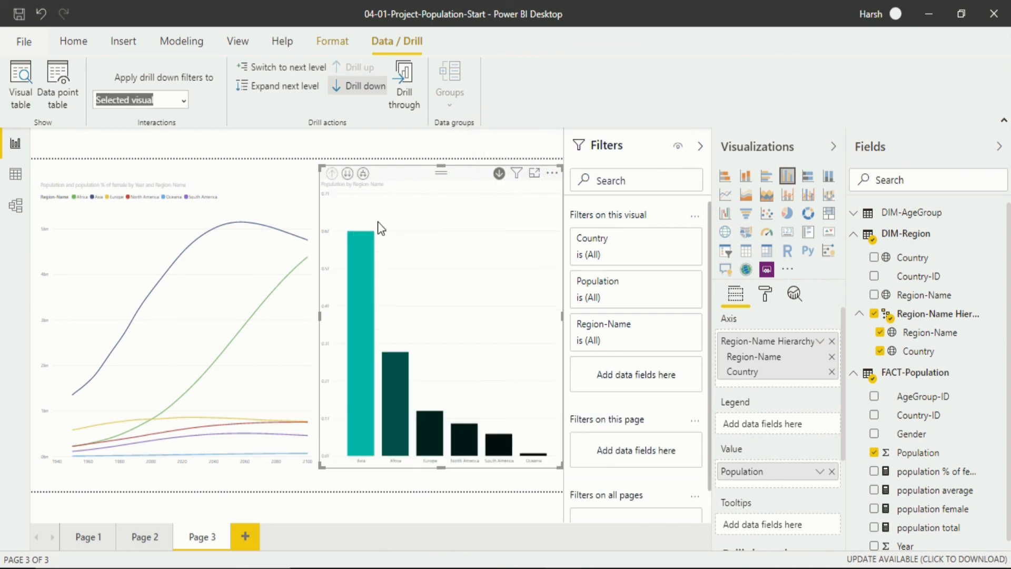